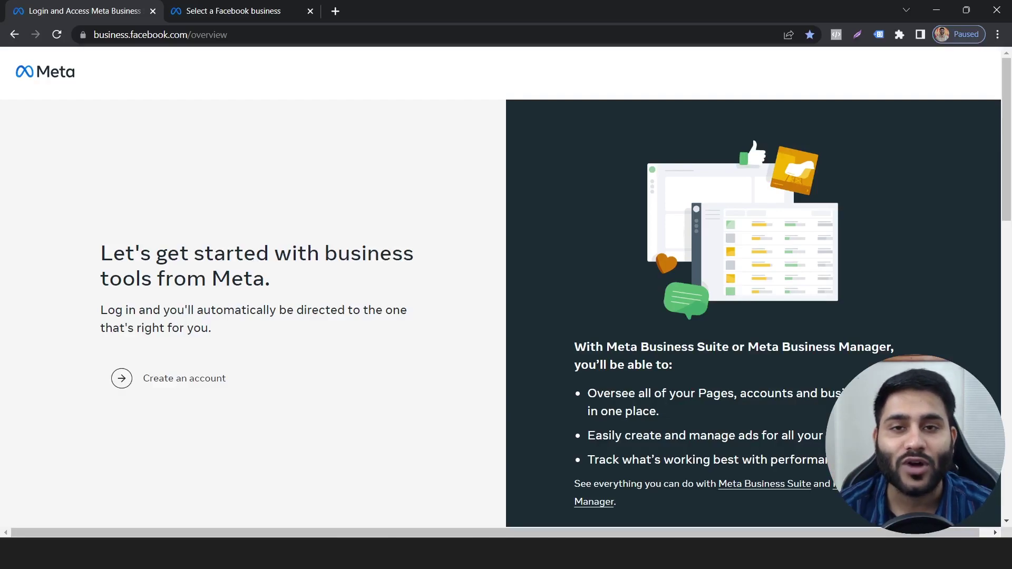
- Open the business account form and name the business 'Skill Nation - Business Manager'
key(ctrl+l)
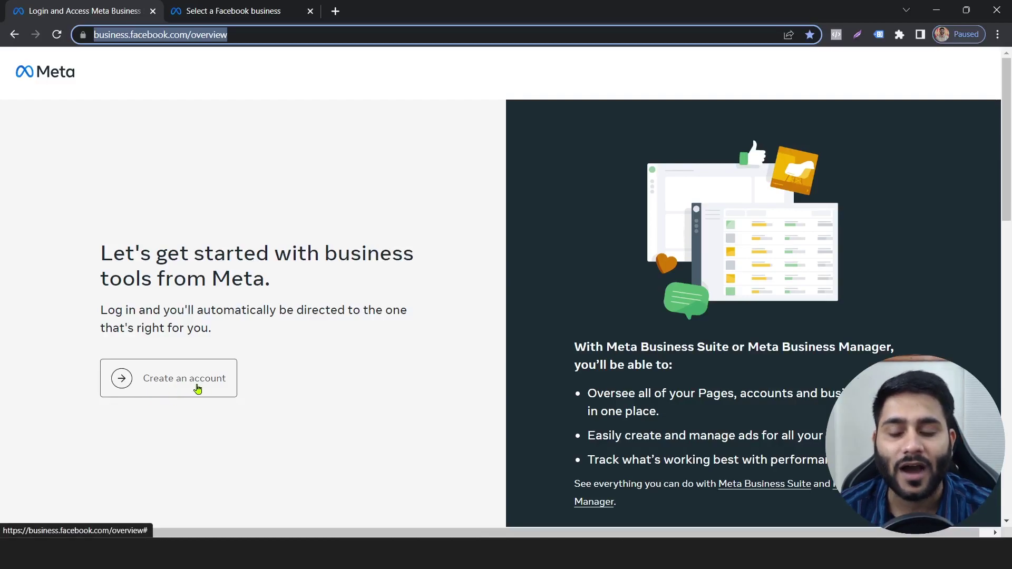
click(198, 389)
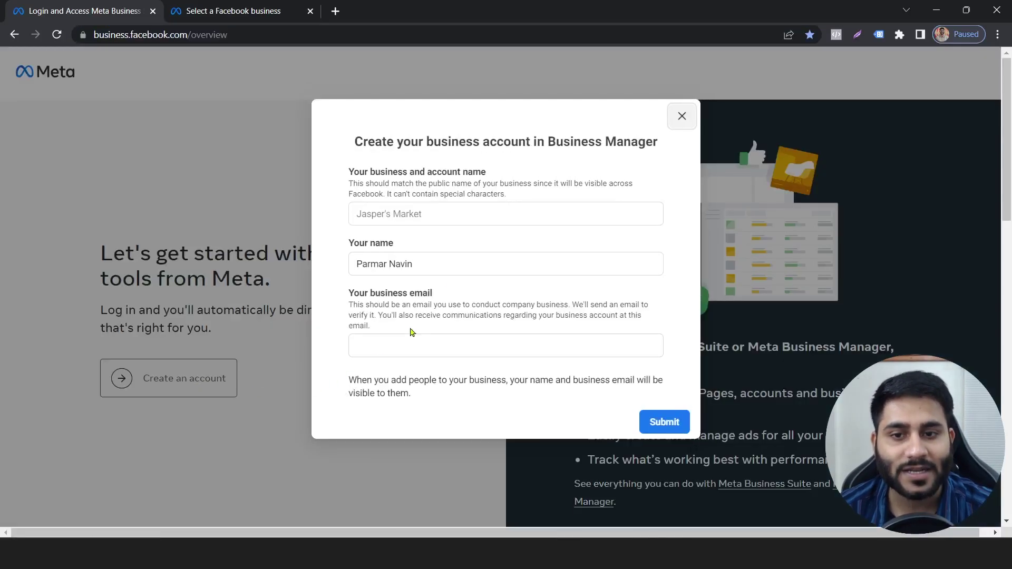
click(451, 216)
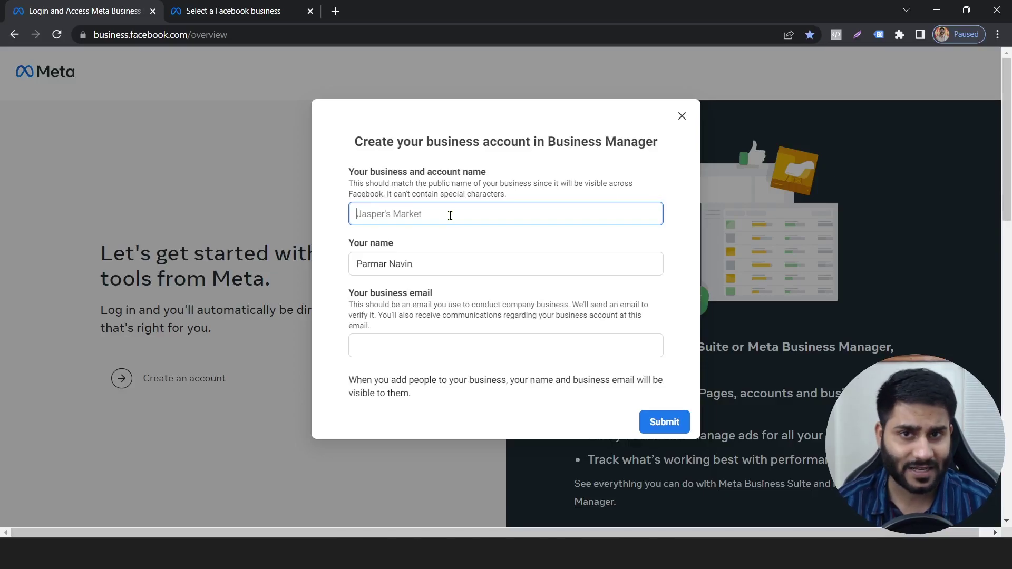
text(Navin )
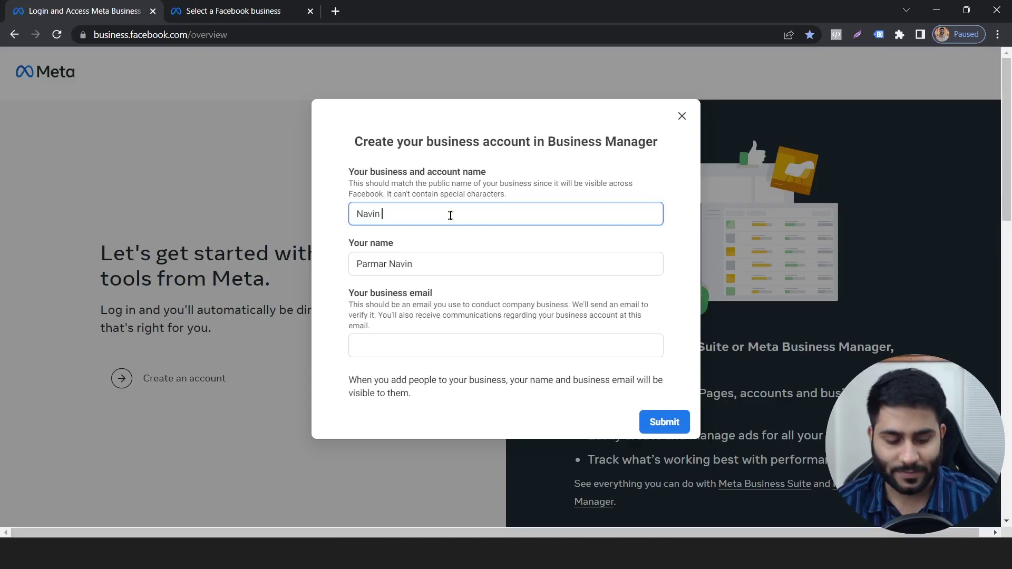
text(- Business Managert)
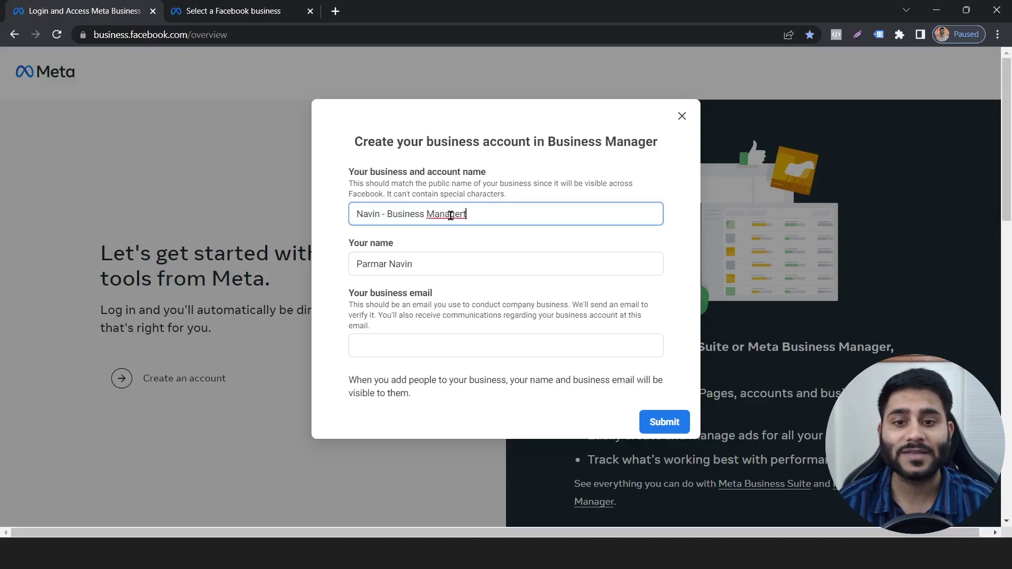
key(BackSpace)
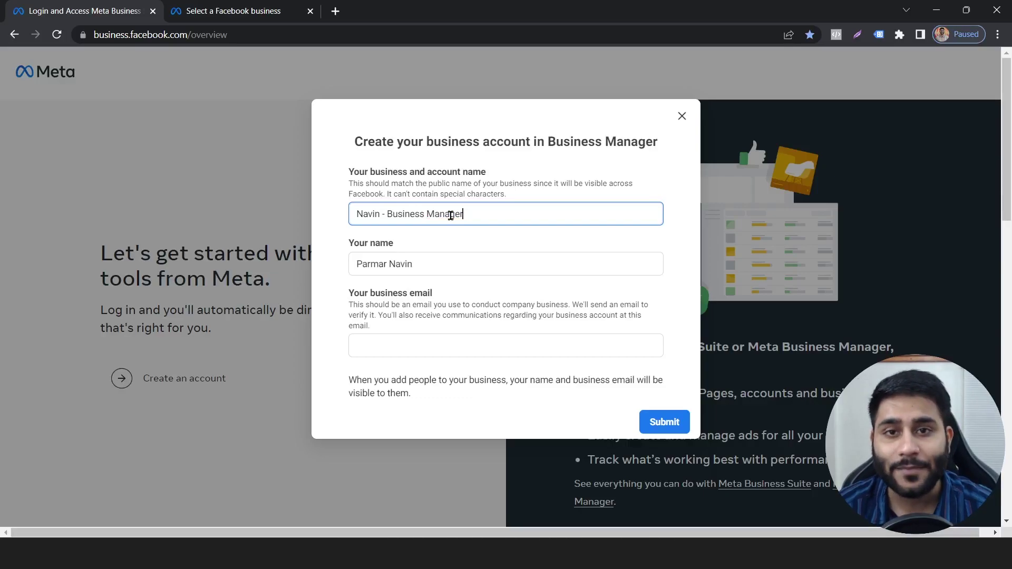
drag(383, 214, 325, 214)
text(Skill Nati)
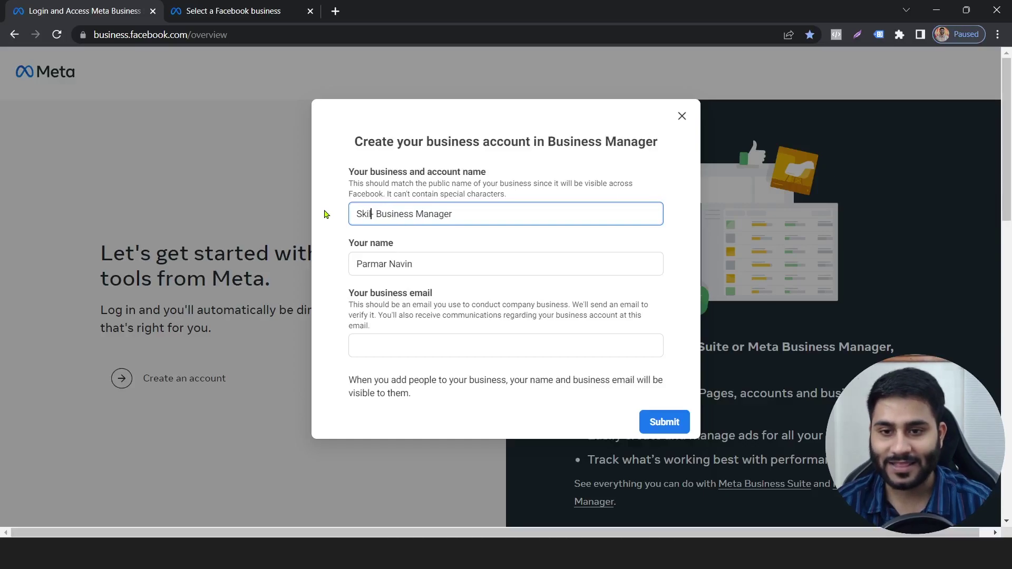
text(on)
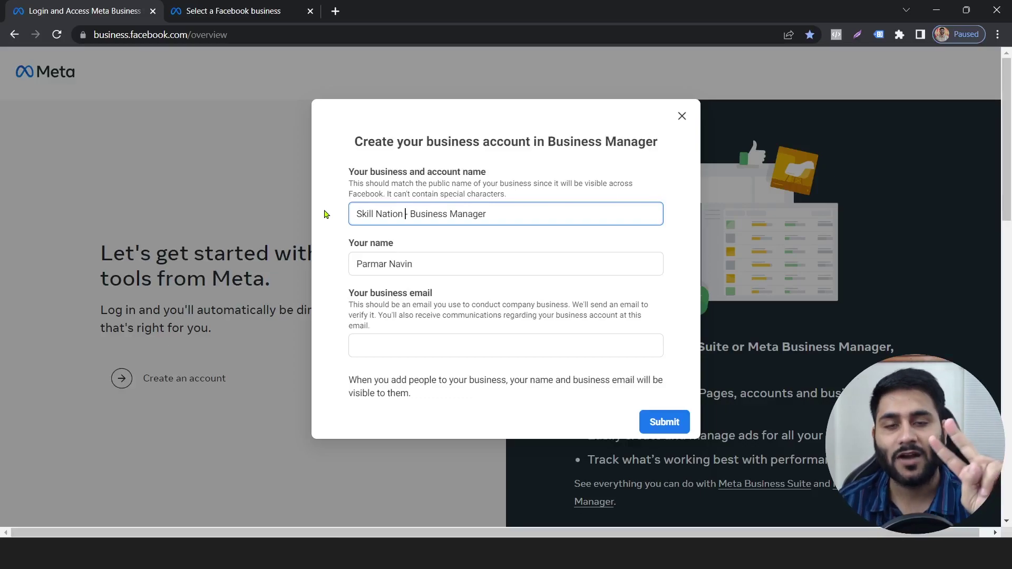
- Highlight the owner's name in the form, then clear the selection
drag(349, 244, 426, 267)
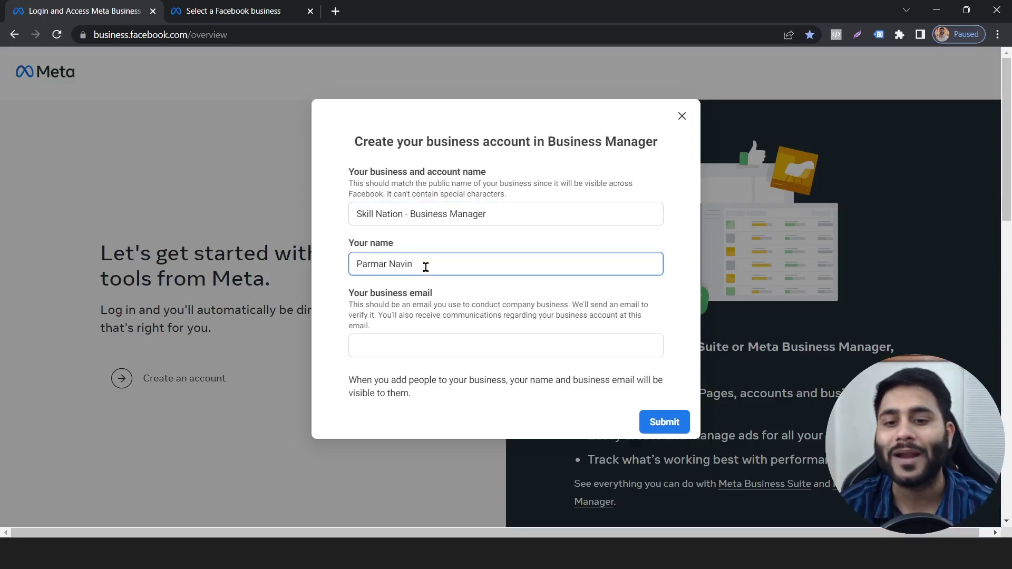
drag(426, 267, 331, 278)
click(319, 278)
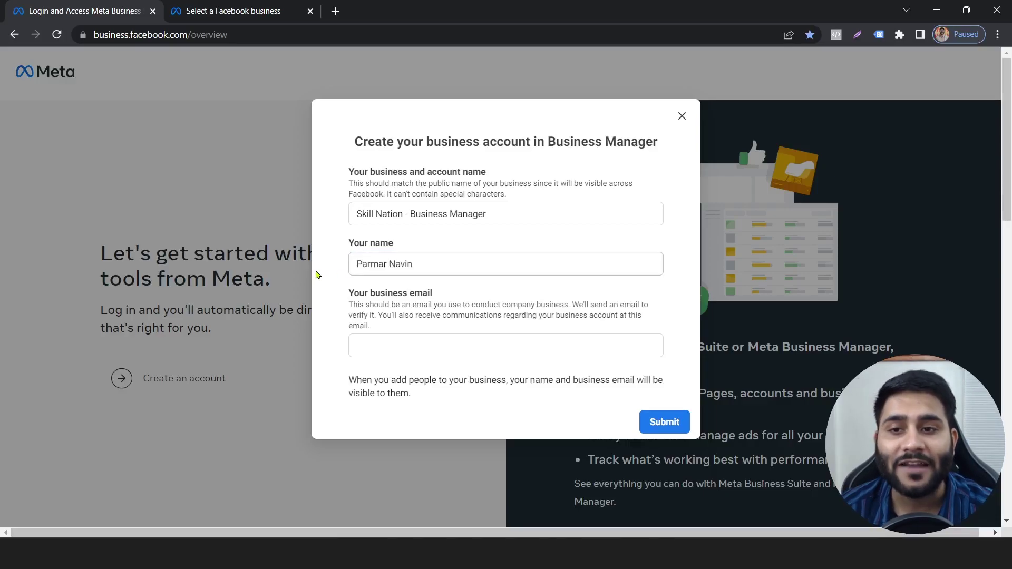
- Load facebook.com in a new tab, then return to the form and highlight the owner's name
click(338, 15)
text(facebook.com)
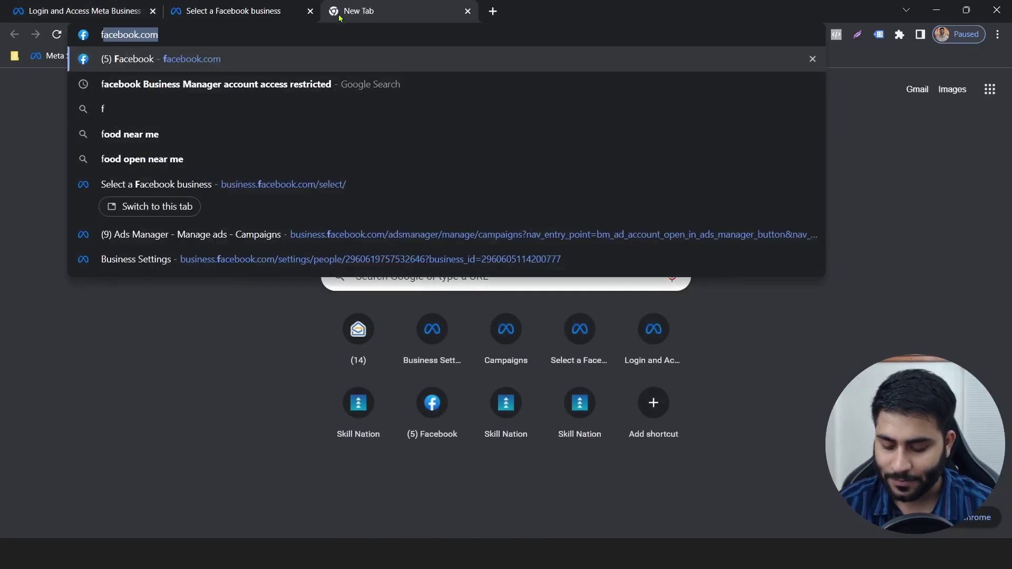
key(Return)
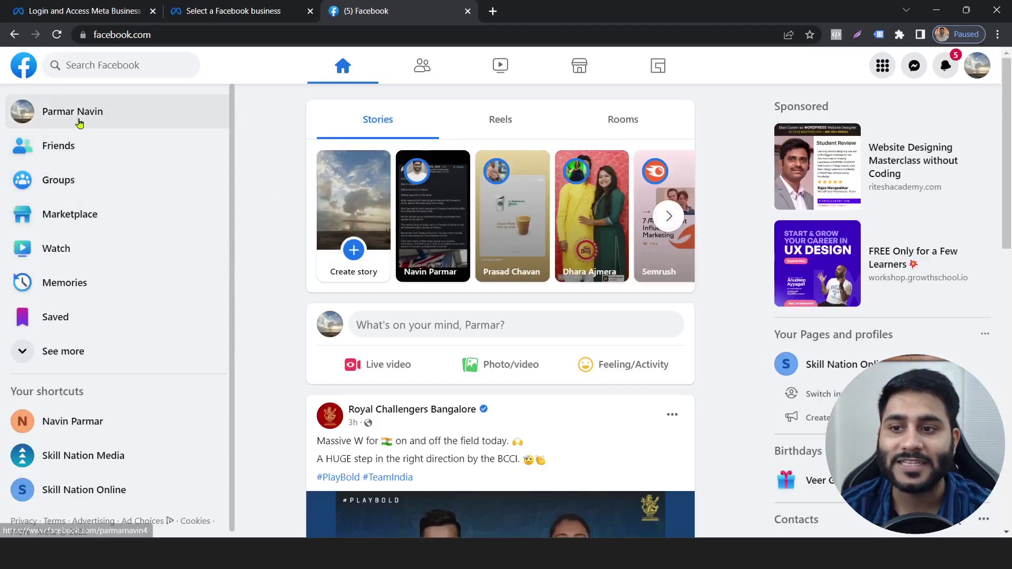
click(80, 6)
drag(431, 263, 400, 252)
click(330, 272)
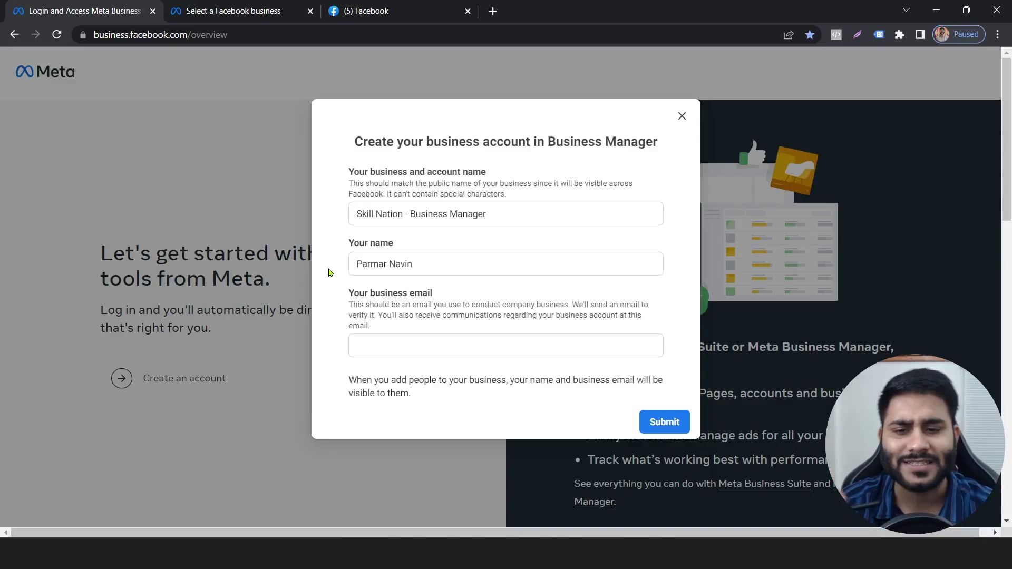
- Enter the business email address in the form, then bring up the Select business page
click(387, 345)
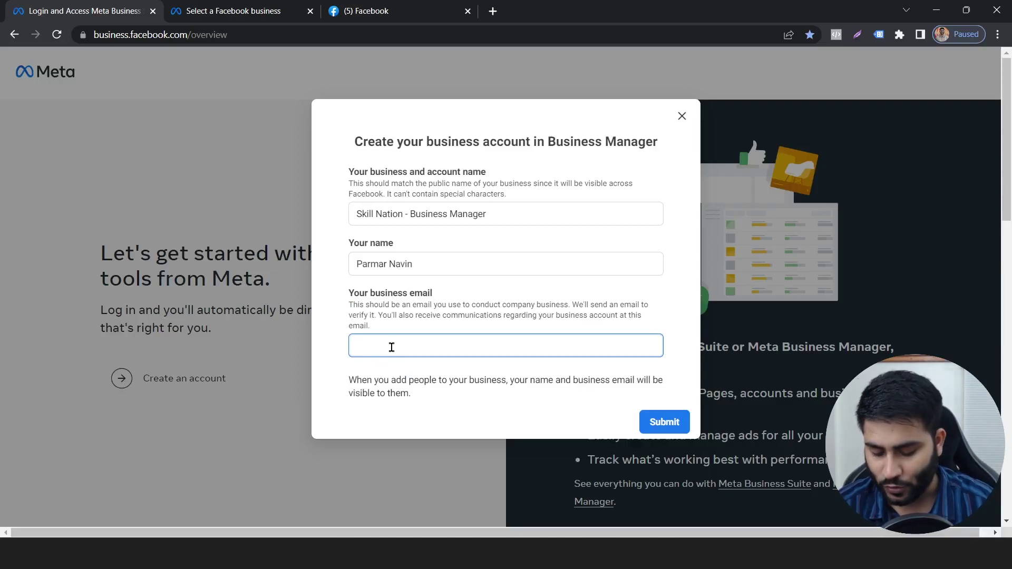
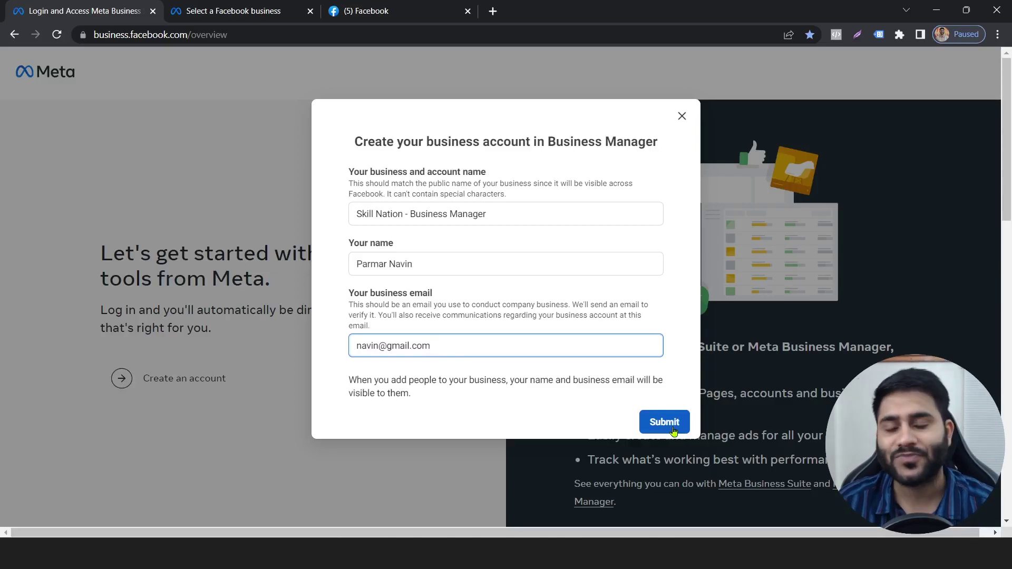
click(233, 10)
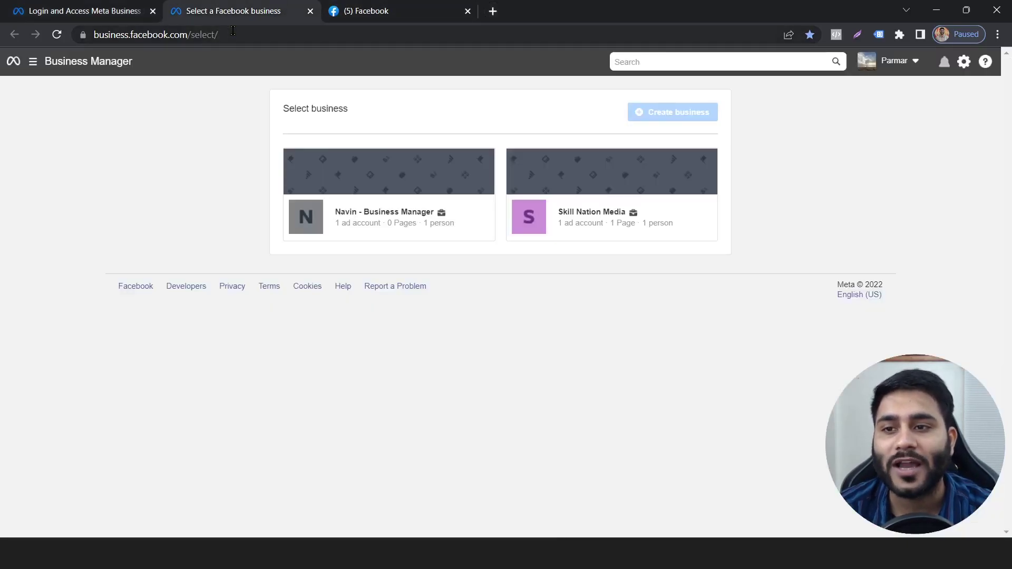
click(102, 36)
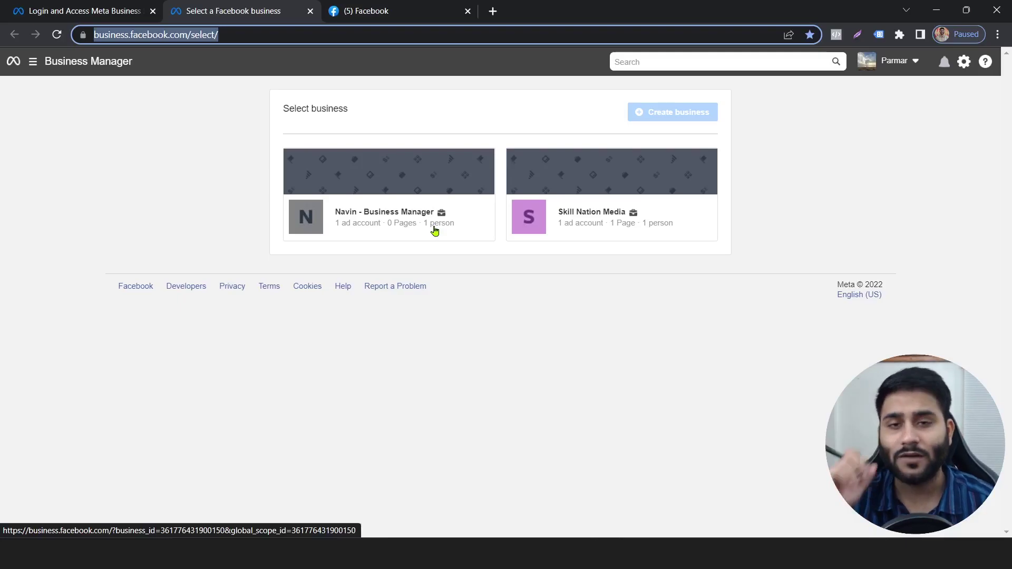
- Revisit the filled form, highlight 'facebook' in the address bar, then switch to the slide show
click(121, 5)
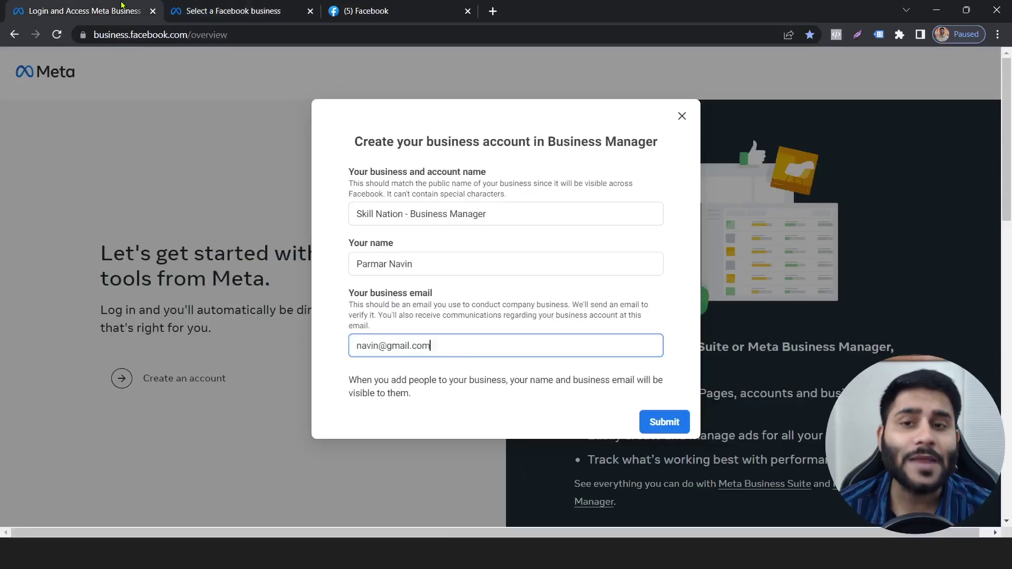
click(130, 36)
double_click(181, 36)
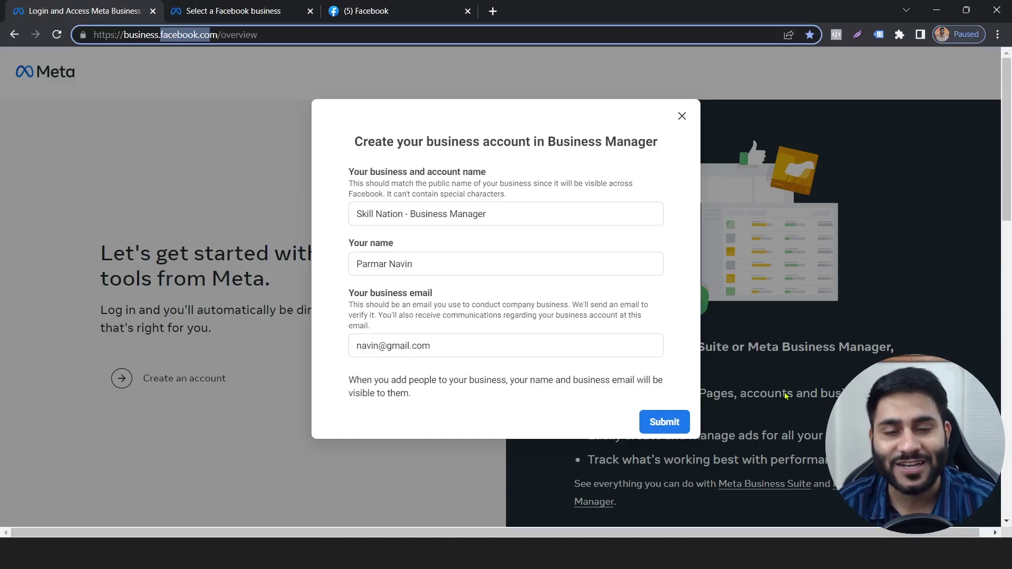
key(alt+Tab)
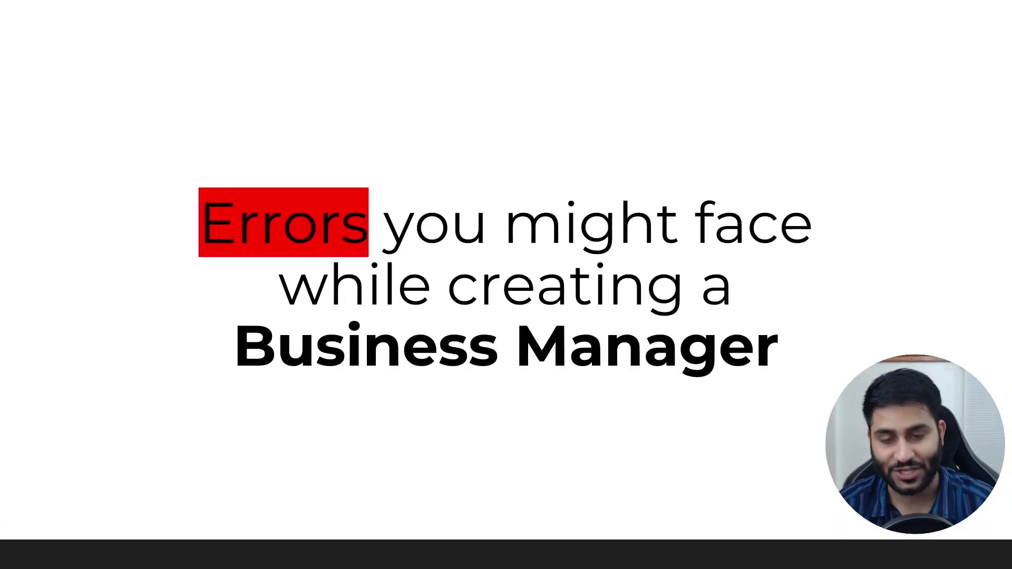
- Advance the slide show to error 3, the duplicate-name 'Unable to Create Account' slide
key(Right)
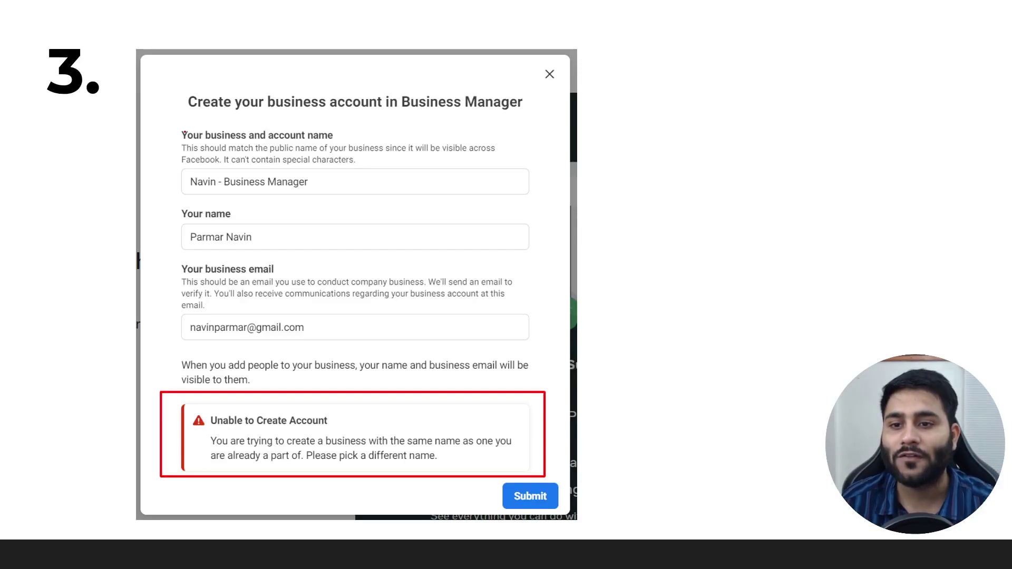
- Ring the duplicate business name in red on slide 3, then return to the browser
mouse_move(174, 159)
mouse_down()
mouse_move(235, 161)
mouse_move(326, 222)
mouse_move(169, 158)
mouse_up()
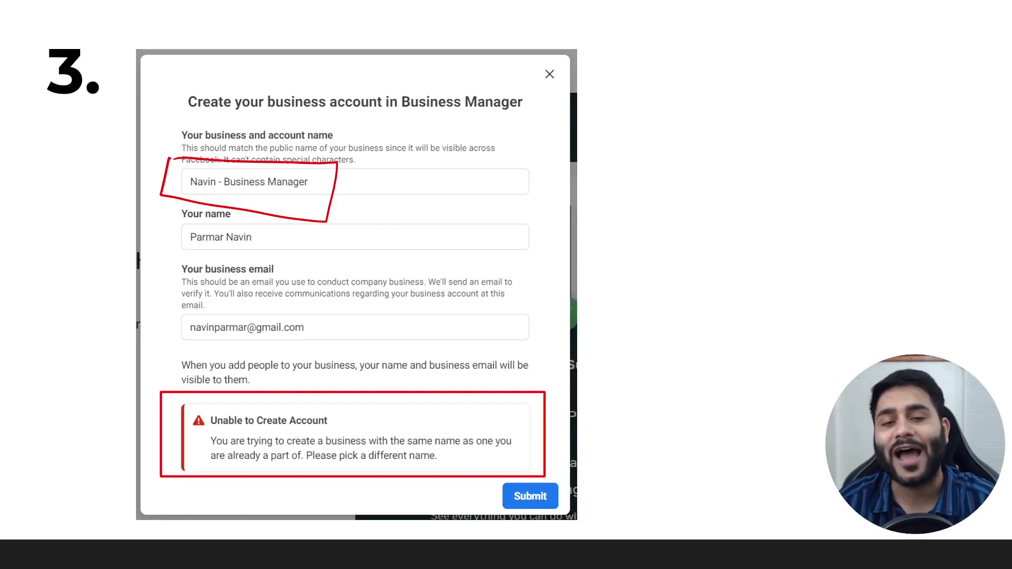
key(alt+Tab)
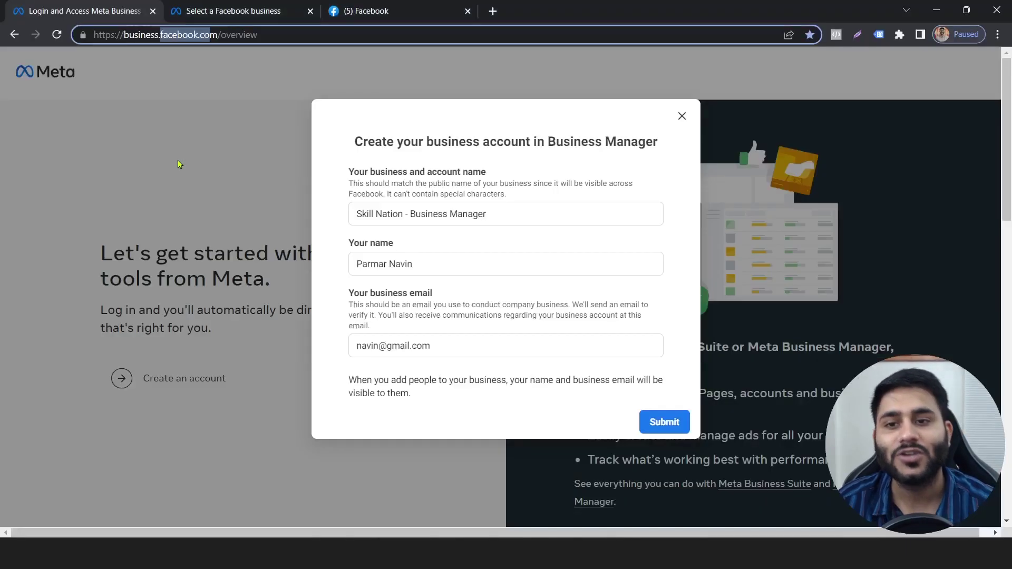
- Switch to the Facebook tab, then to the Select business page listing both businesses
click(373, 6)
click(232, 11)
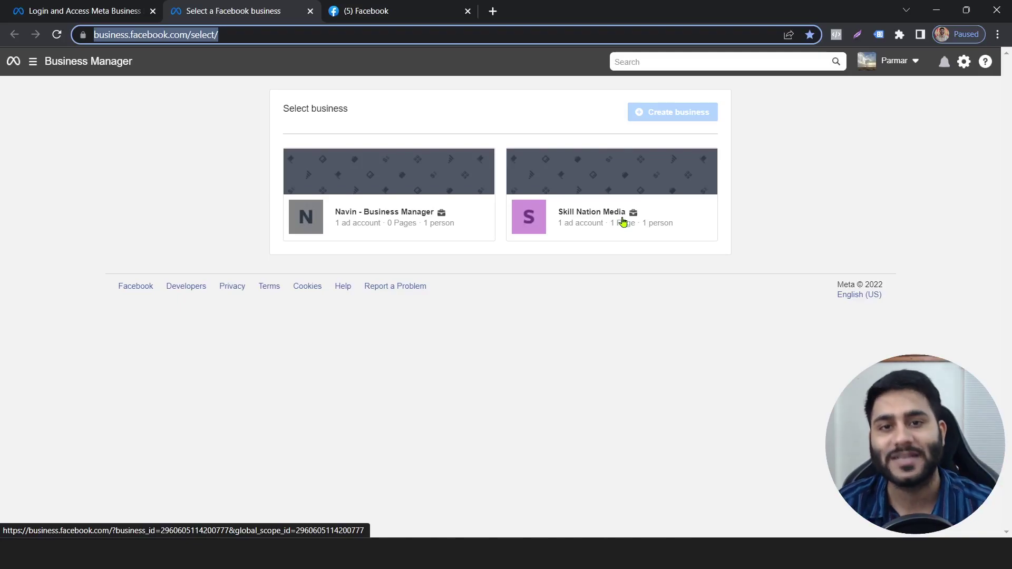
- Reveal slide 3's name-change solution and slide 4's too-new-account error, then return to the browser
key(alt+Tab)
key(alt+Tab)
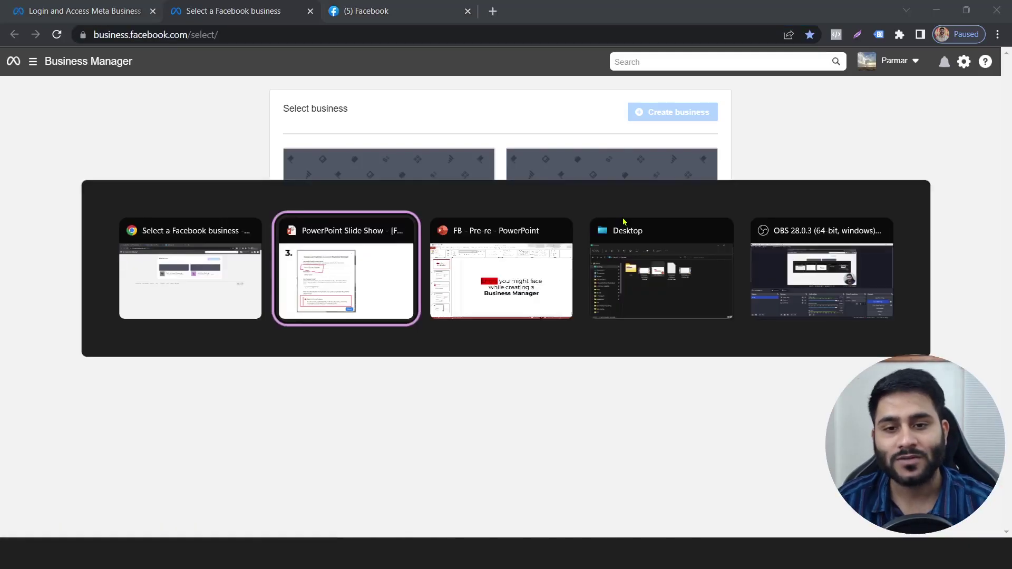
key(alt+Tab)
key(alt+Tab)
key(alt+Tab)
key(alt+Tab)
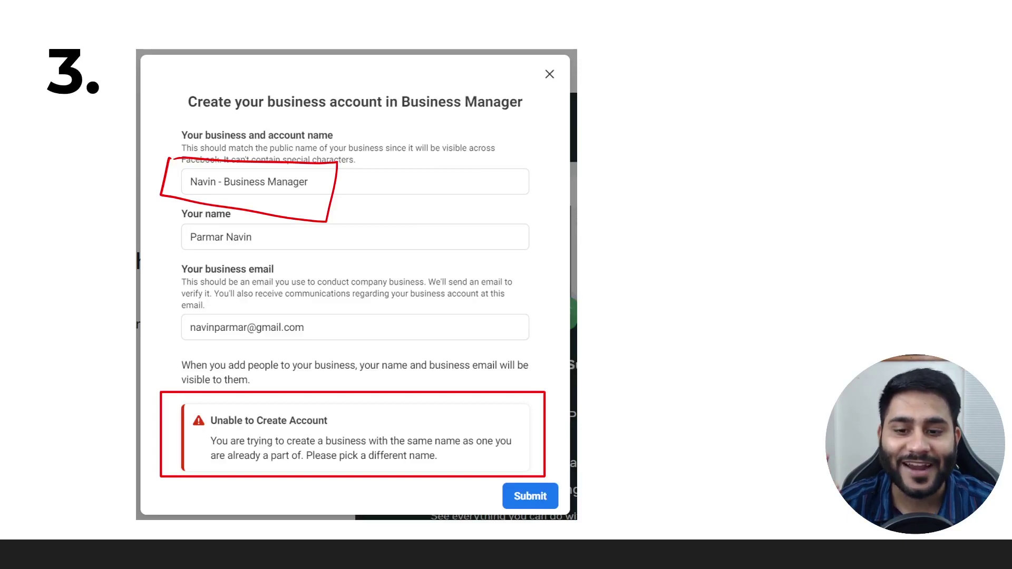
key(Right)
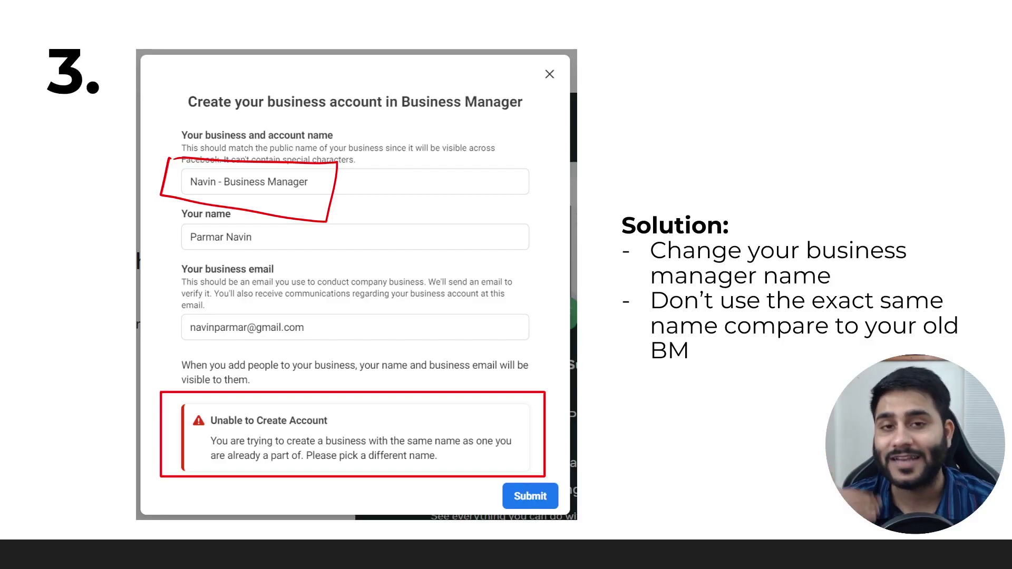
key(Right)
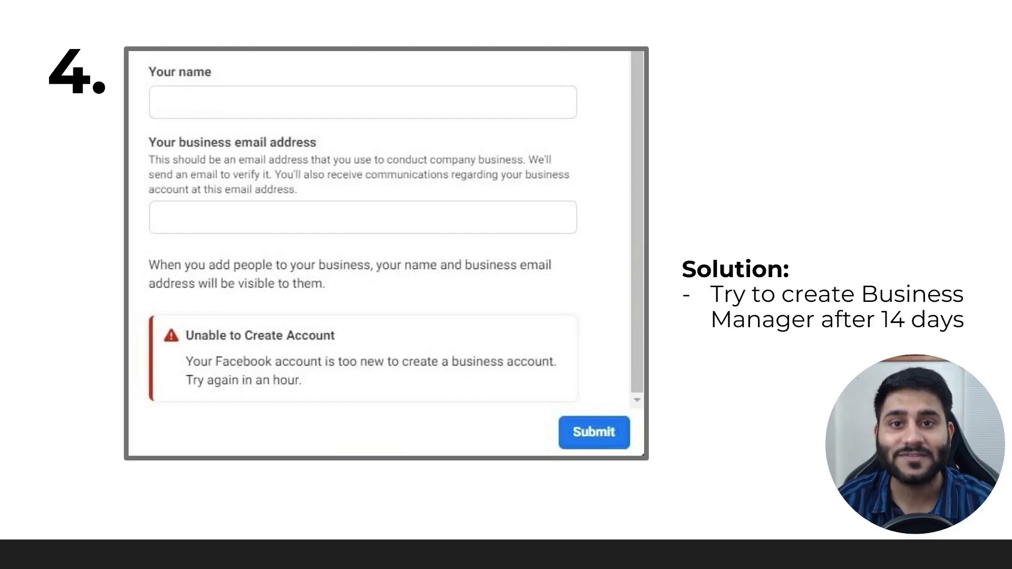
key(alt+Tab)
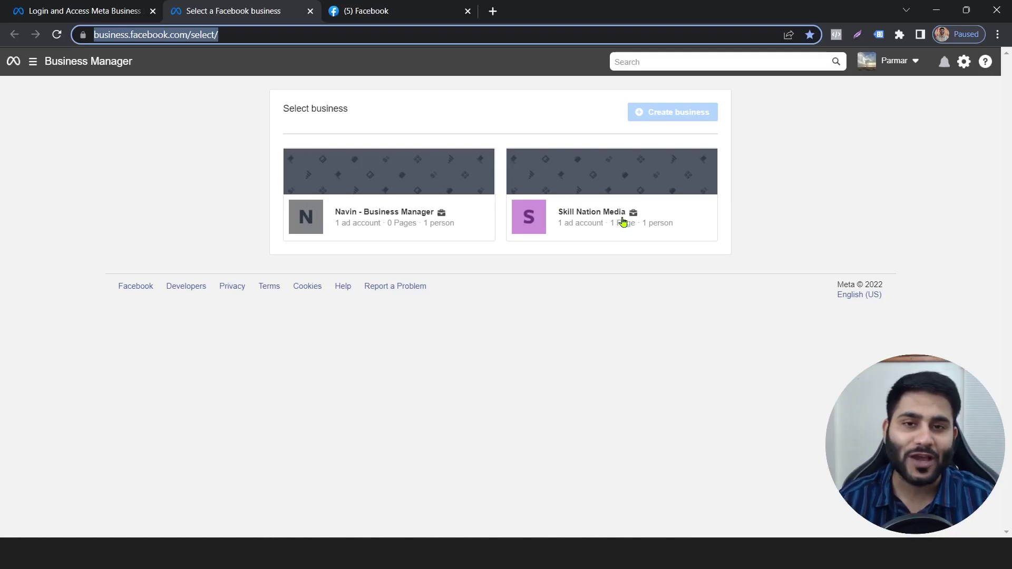
click(74, 11)
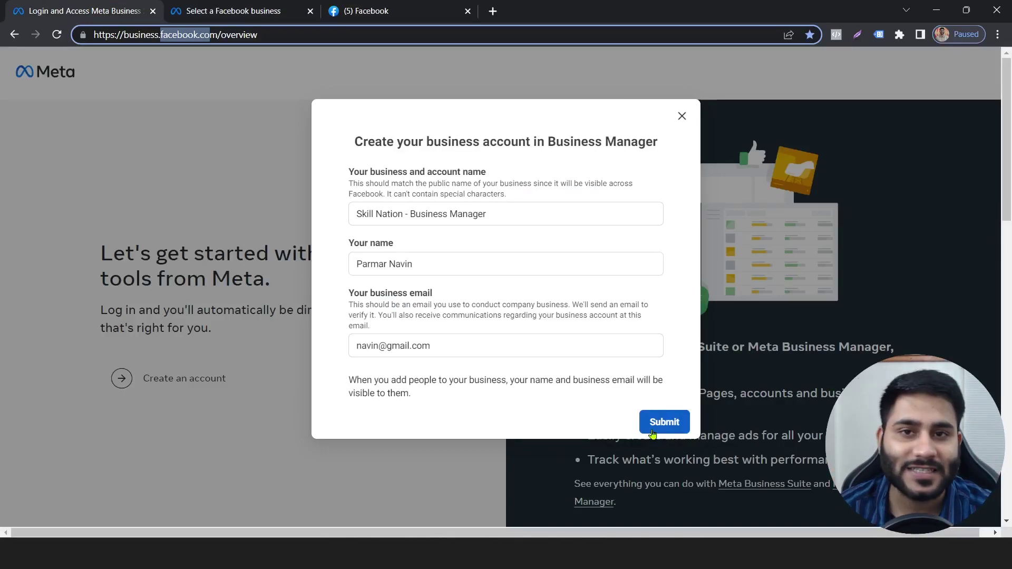
click(276, 13)
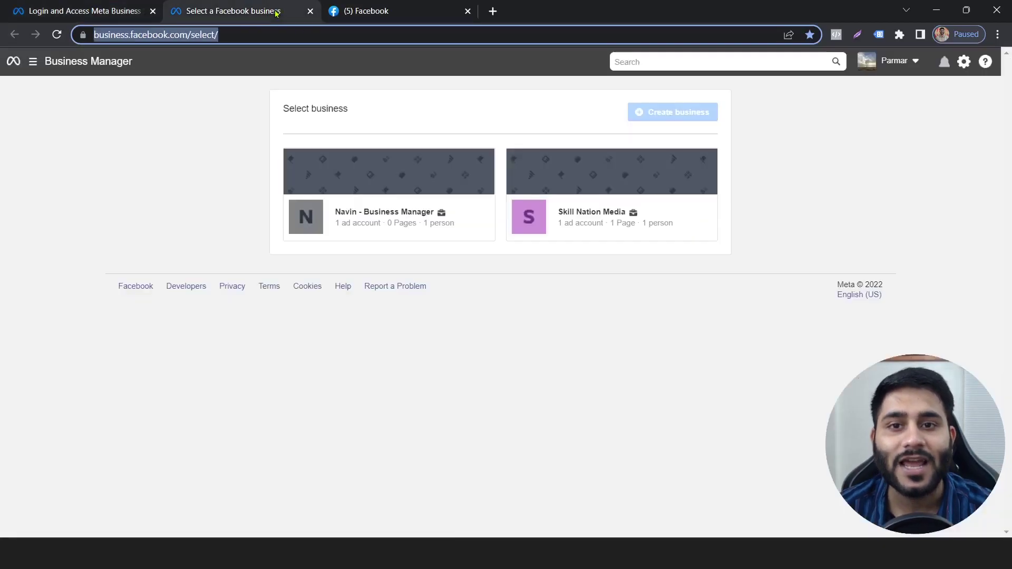
click(157, 196)
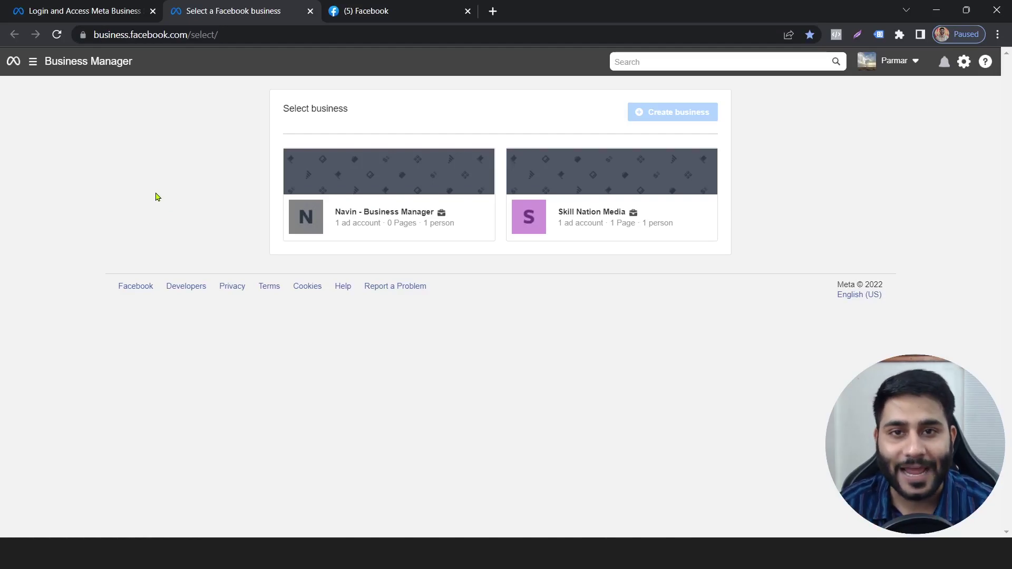